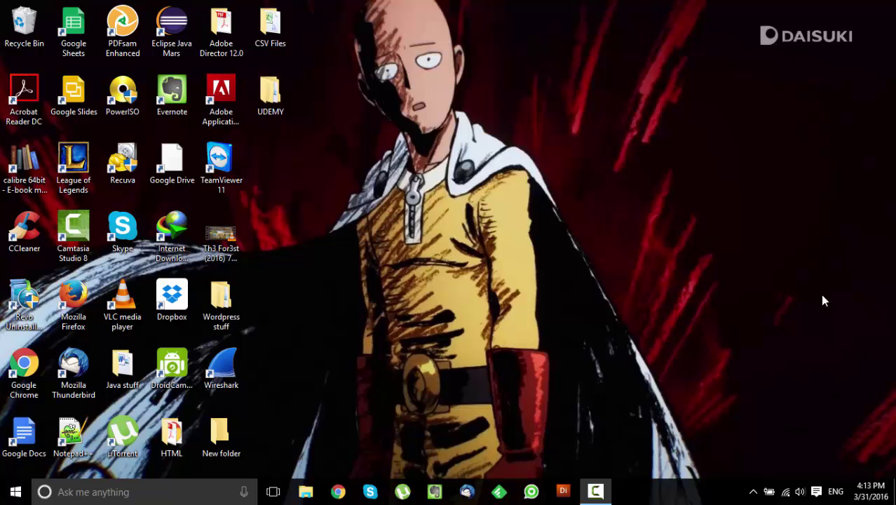
key(super)
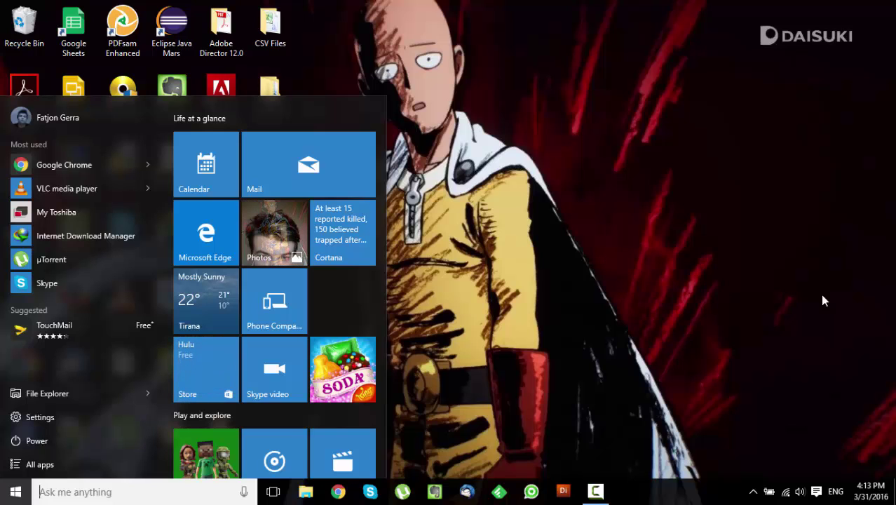
key(super)
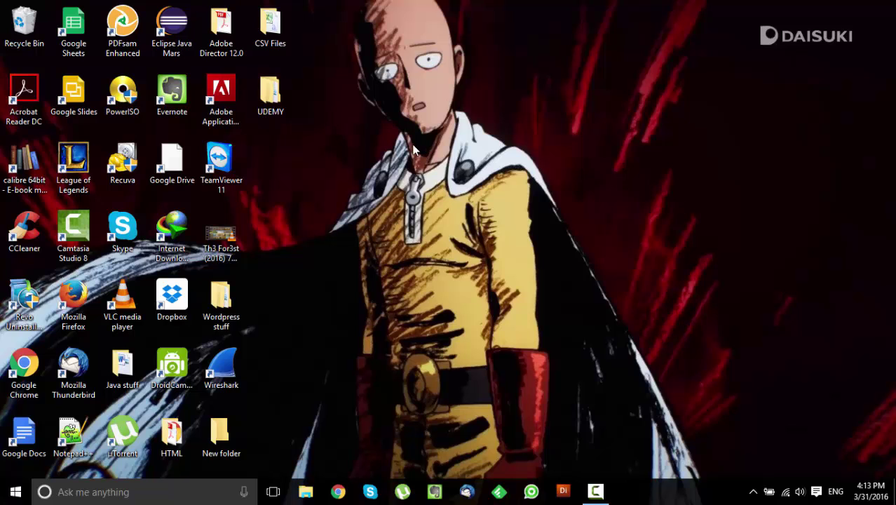
Open uk-500.csv from the desktop's CSV Files folder in Notepad++
double_click(278, 43)
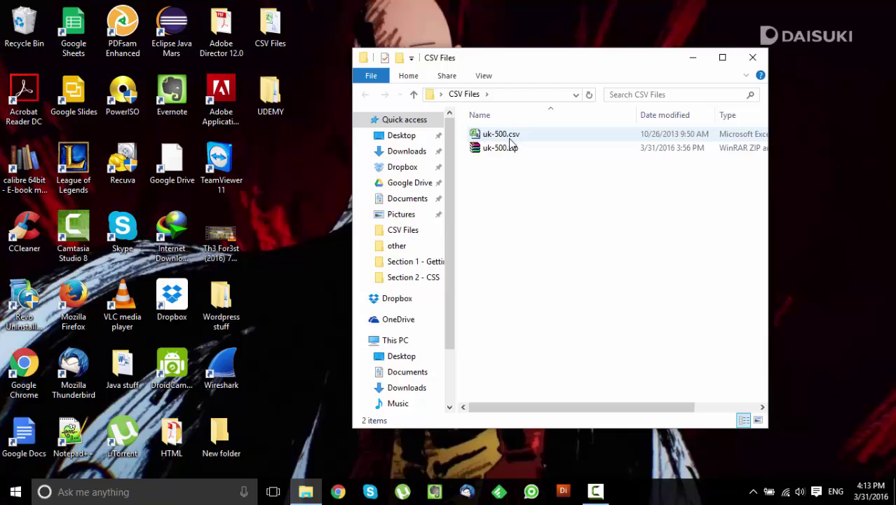
click(510, 139)
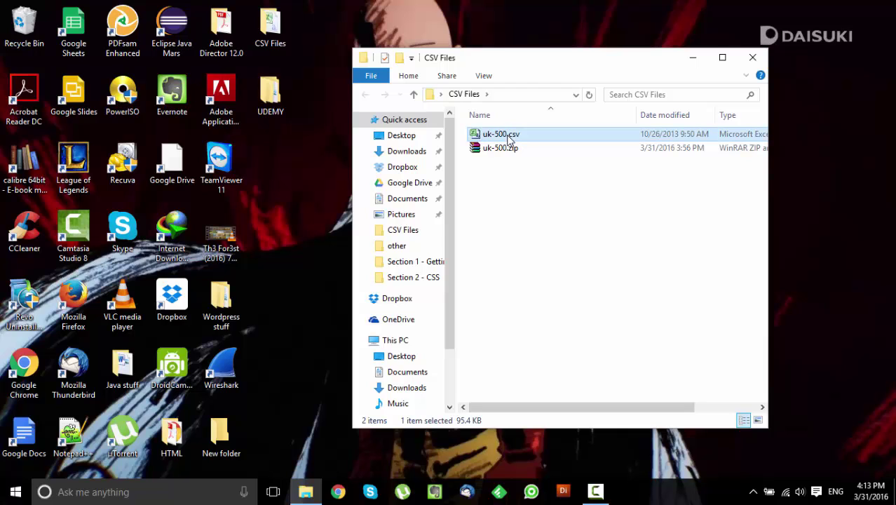
right_click(509, 140)
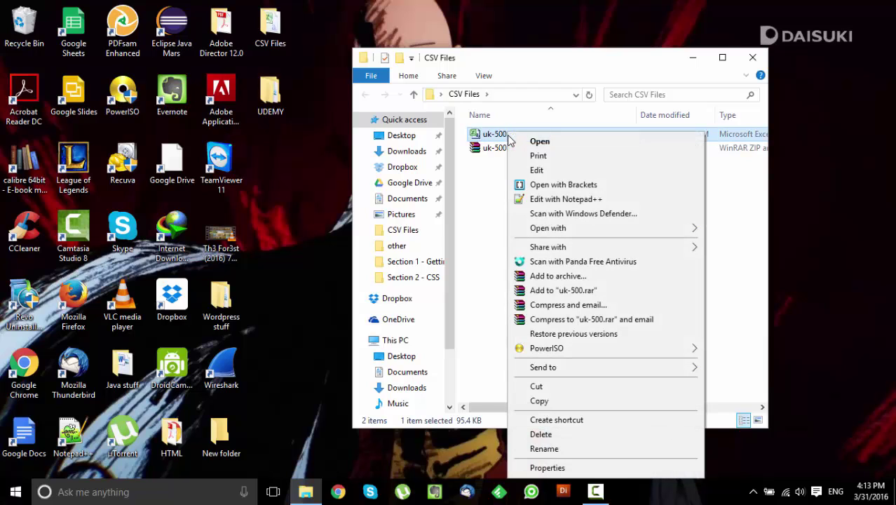
click(587, 202)
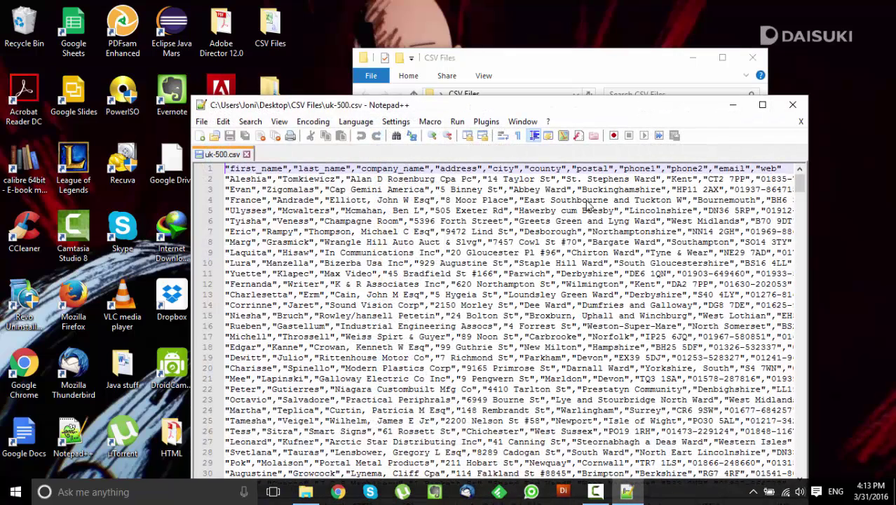
Examine the header line and the comma-separated records of uk-500.csv in the text editor
key(Right)
key(Right)
key(Right)
key(Right)
key(Right)
key(Right)
key(Right)
key(Right)
key(Right)
key(Right)
key(Right)
key(Right)
key(Right)
key(Right)
key(Right)
key(Right)
key(Right)
key(Down)
key(Down)
key(Down)
key(Down)
key(Down)
key(Down)
key(Down)
key(Down)
key(Down)
key(Down)
key(Down)
key(Down)
key(Down)
key(Down)
key(Down)
key(Down)
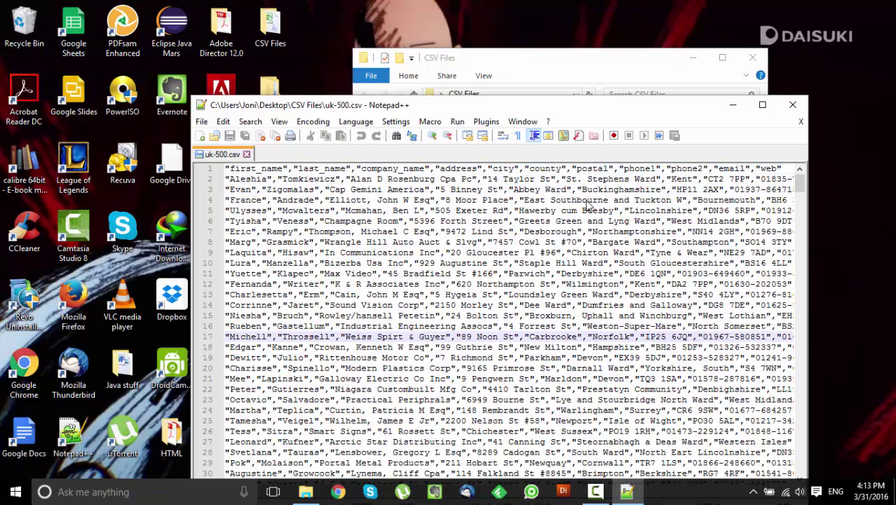
key(Down)
key(Down)
key(Down)
key(Down)
key(Down)
key(Down)
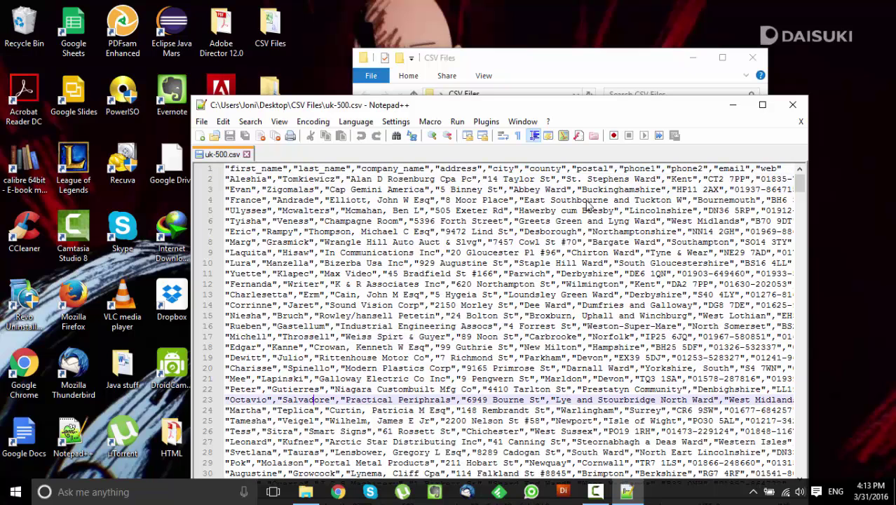
Close the text editor and the CSV Files folder, and launch Microsoft Excel 2010
click(804, 104)
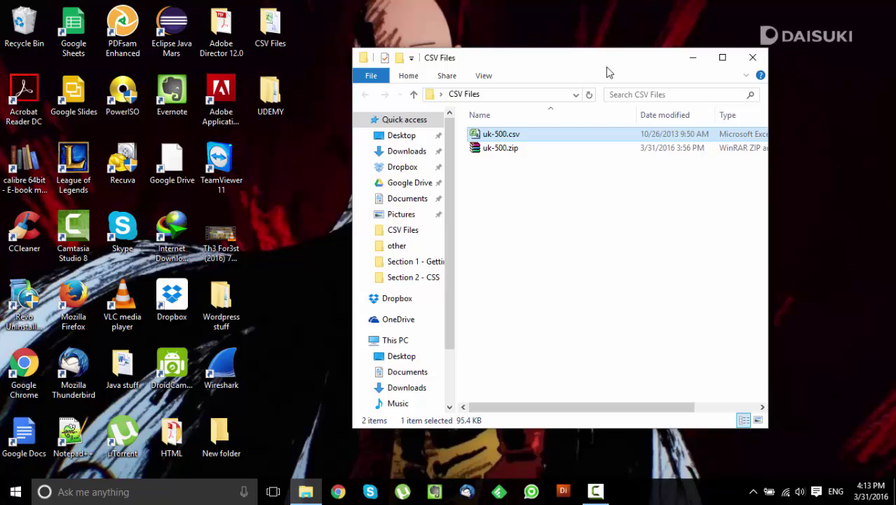
click(754, 58)
key(super)
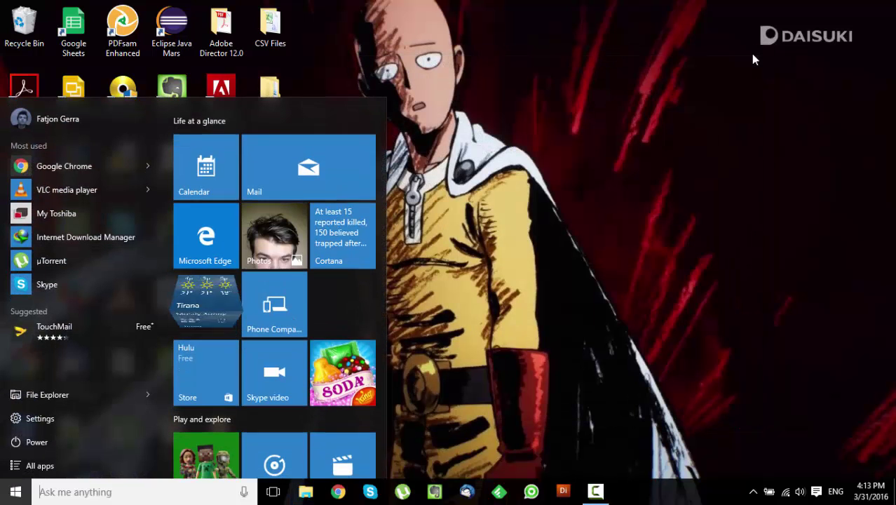
text(exce)
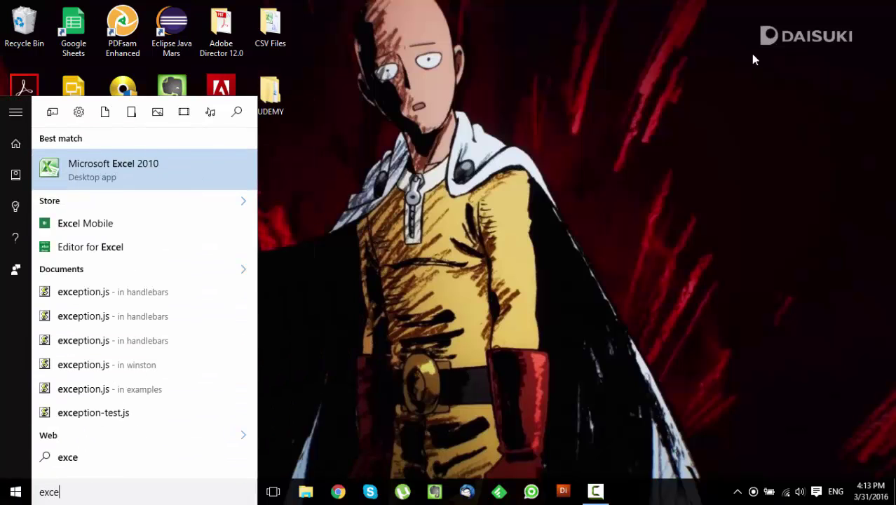
key(Return)
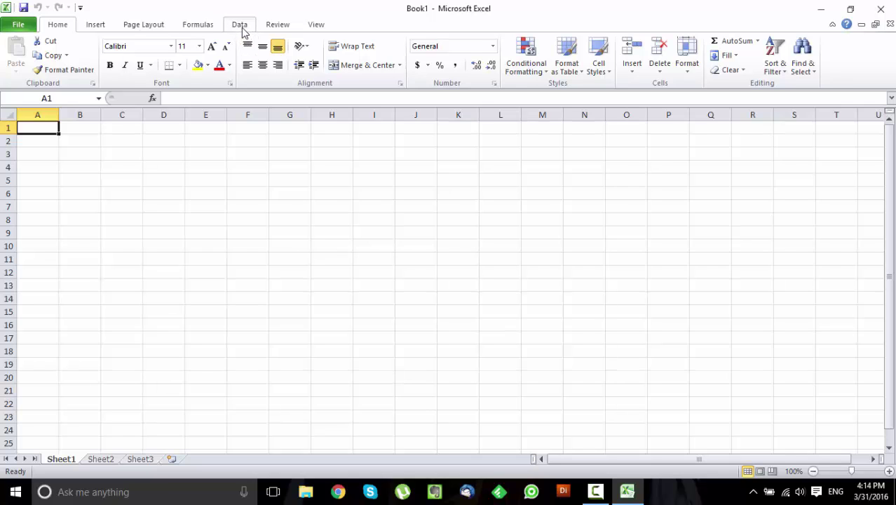
Start a text-file import of uk-500.csv from the CSV Files folder on the Desktop
click(242, 28)
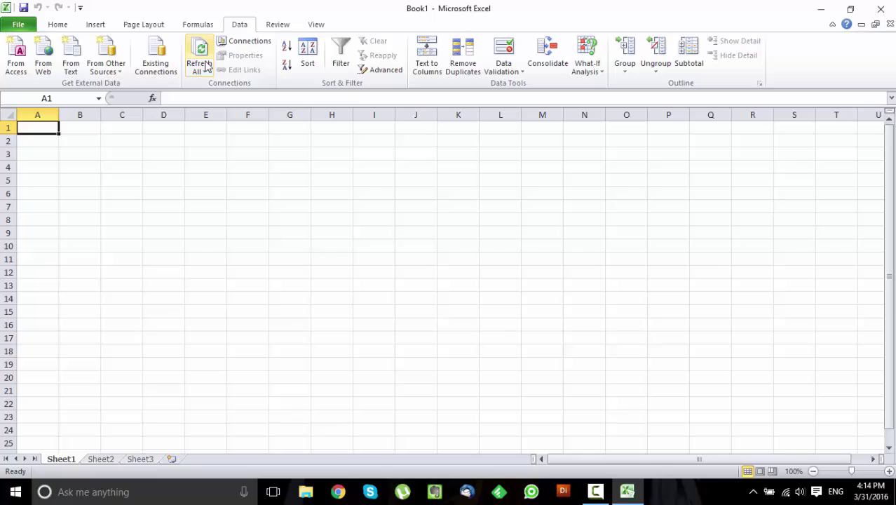
click(73, 55)
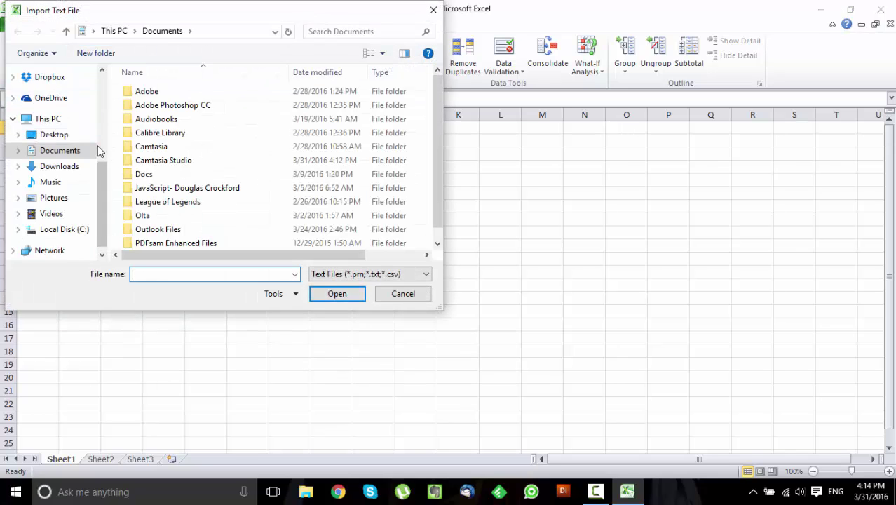
scroll(102, 168, up, 1)
scroll(102, 164, up, 1)
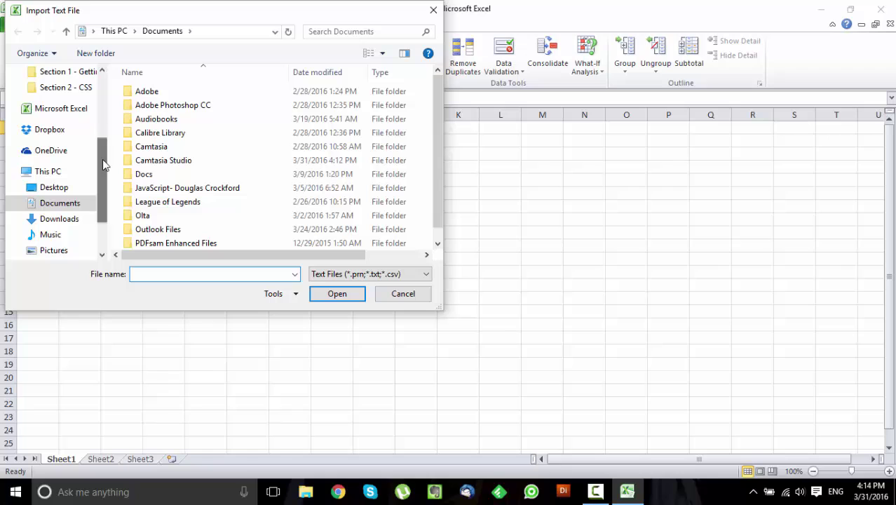
click(76, 189)
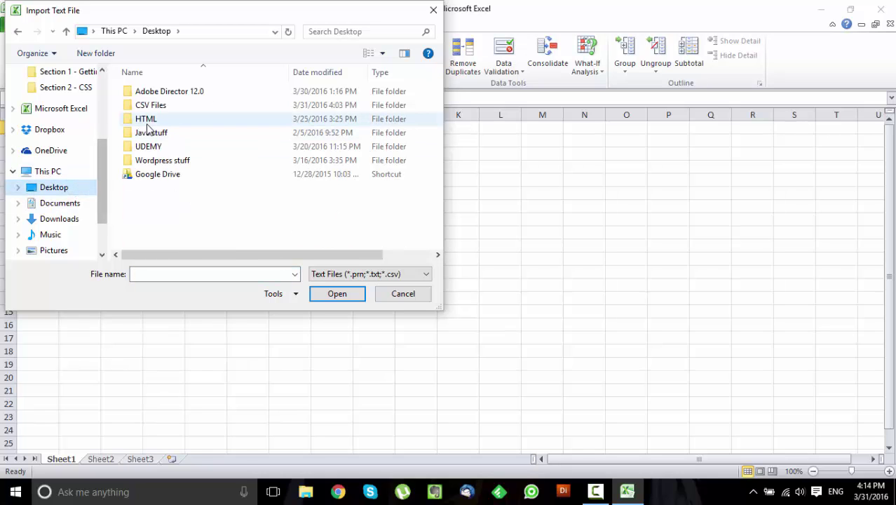
double_click(153, 106)
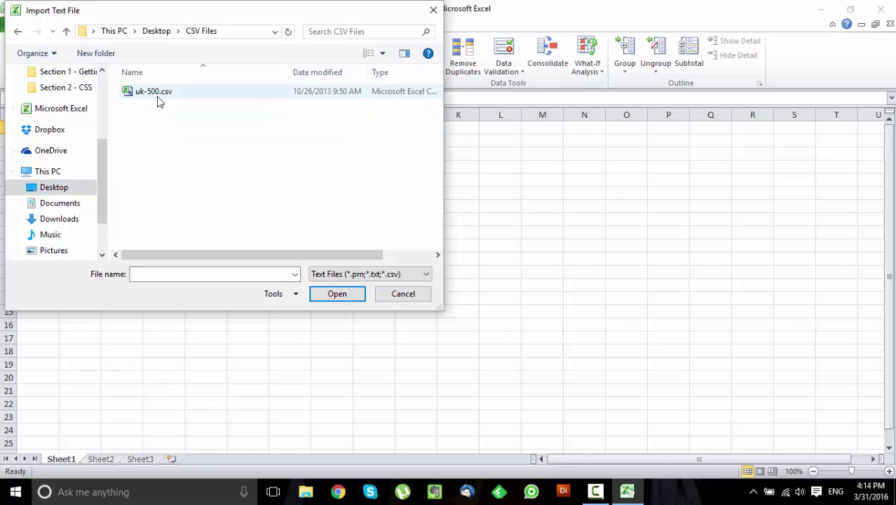
click(158, 98)
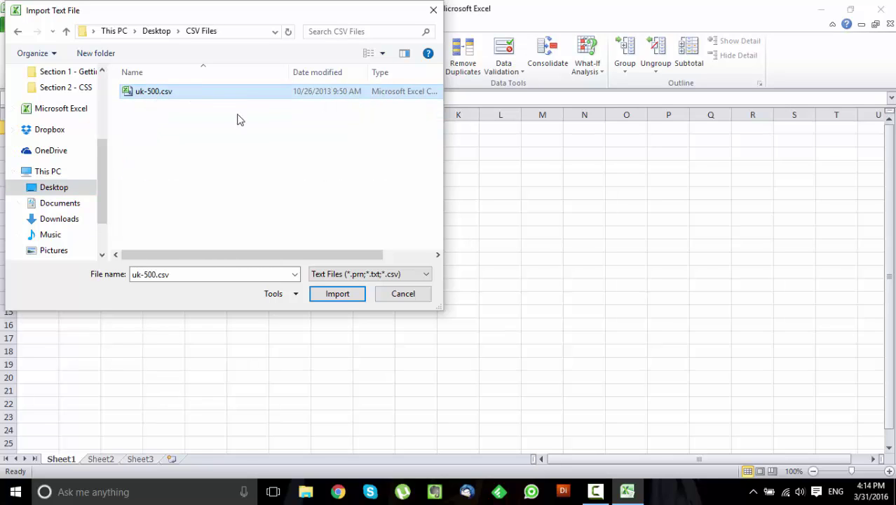
click(337, 294)
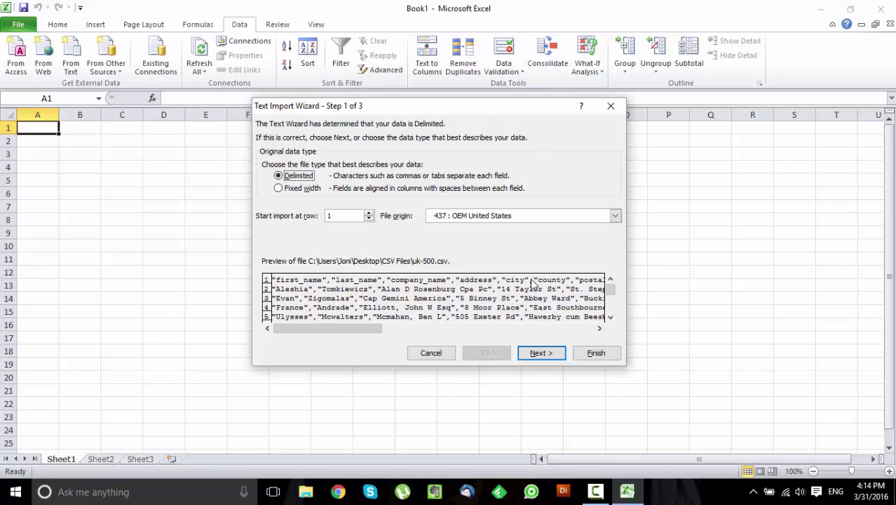
Import the file as delimited data, with Comma as the only delimiter and consecutive delimiters treated as one
click(551, 353)
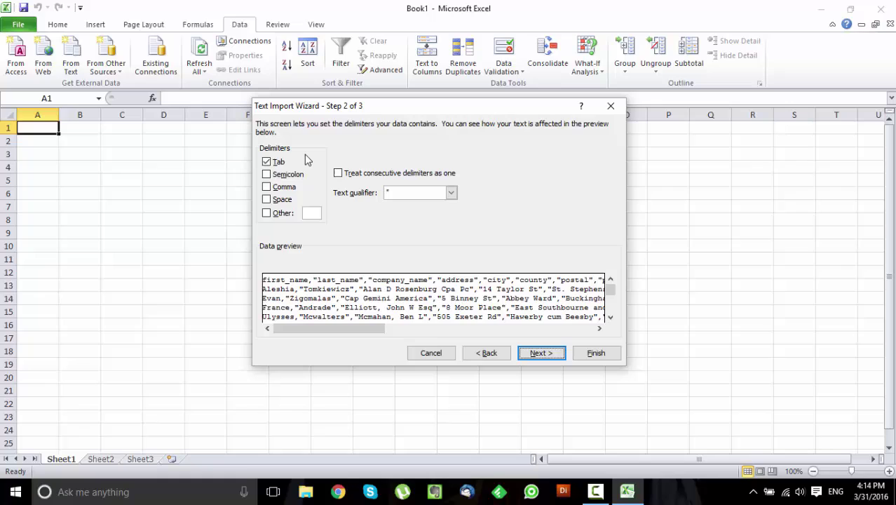
click(267, 188)
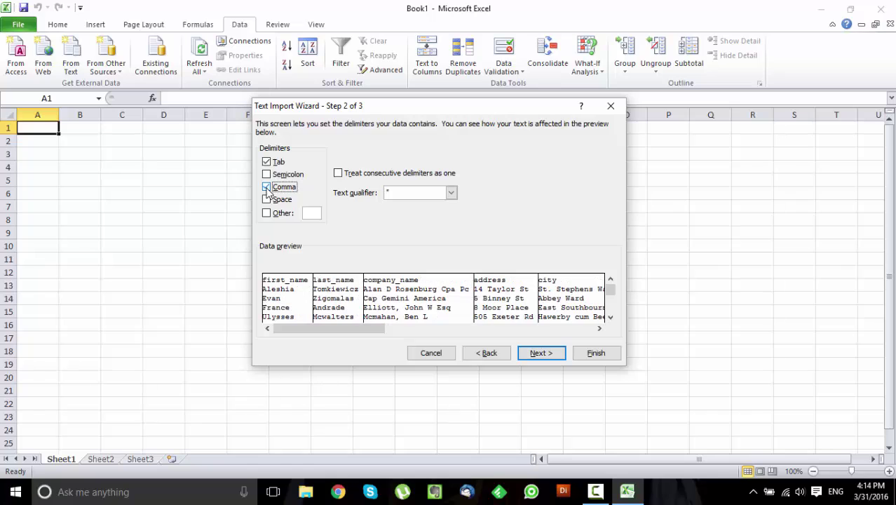
click(272, 164)
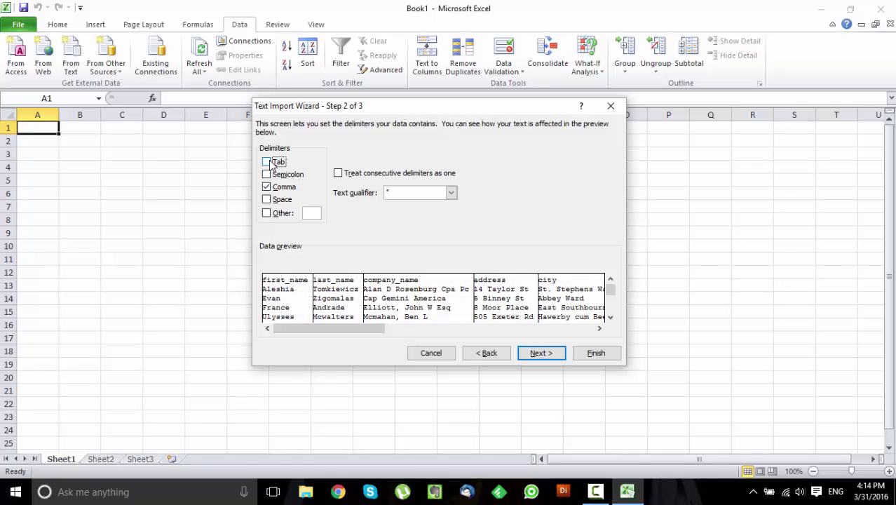
click(339, 176)
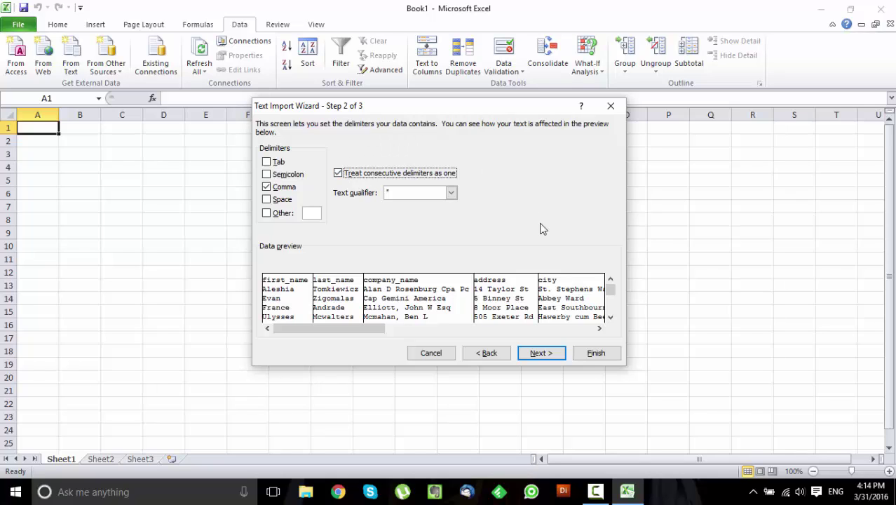
click(554, 353)
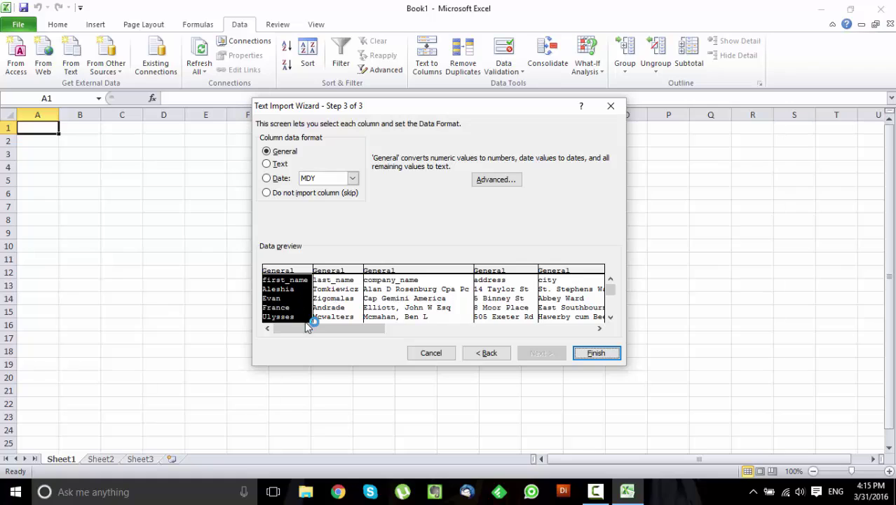
Set the data format of all columns to Text and place the imported data in the existing worksheet at cell A1
drag(313, 333, 574, 335)
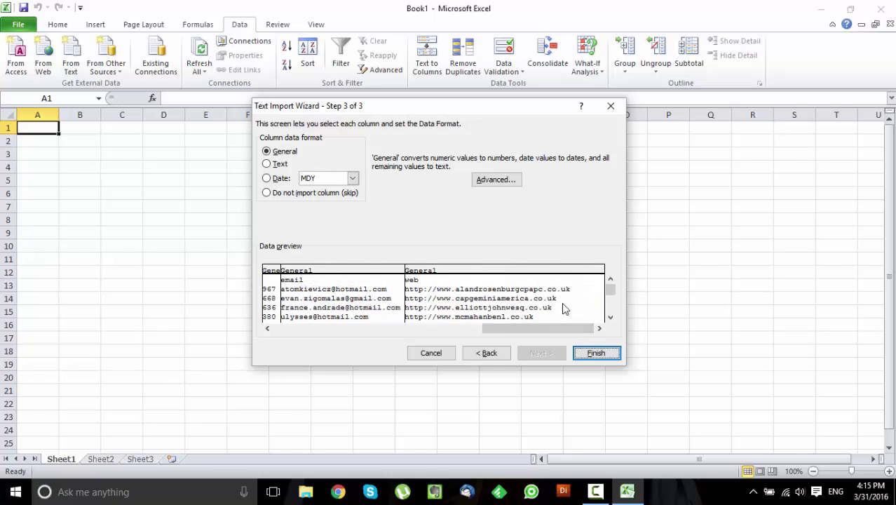
shift+click(565, 308)
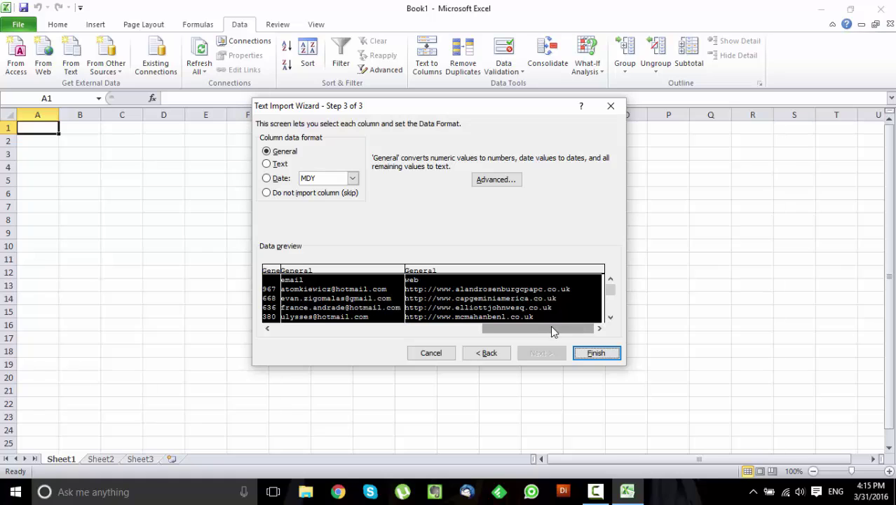
drag(544, 327, 296, 321)
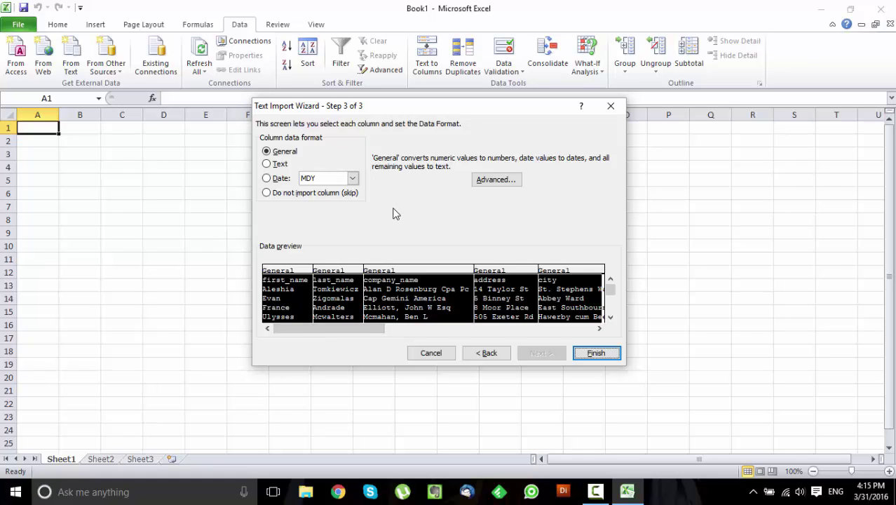
click(267, 165)
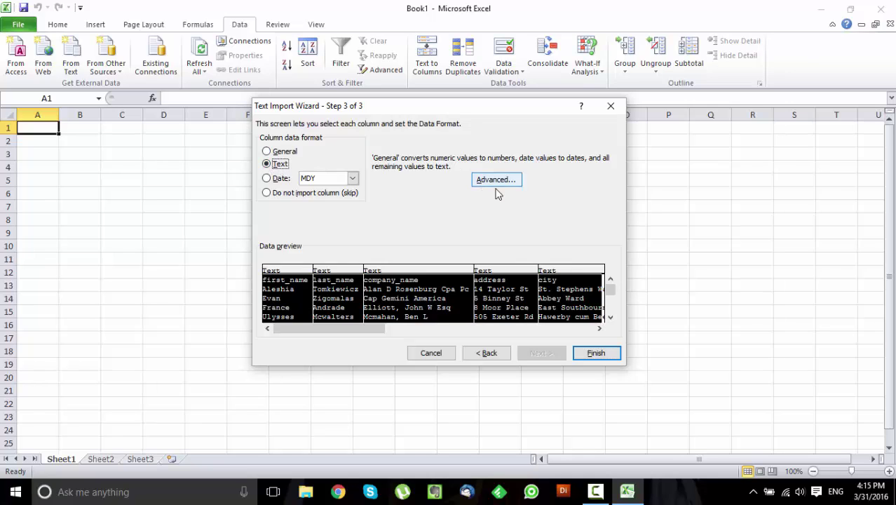
click(596, 352)
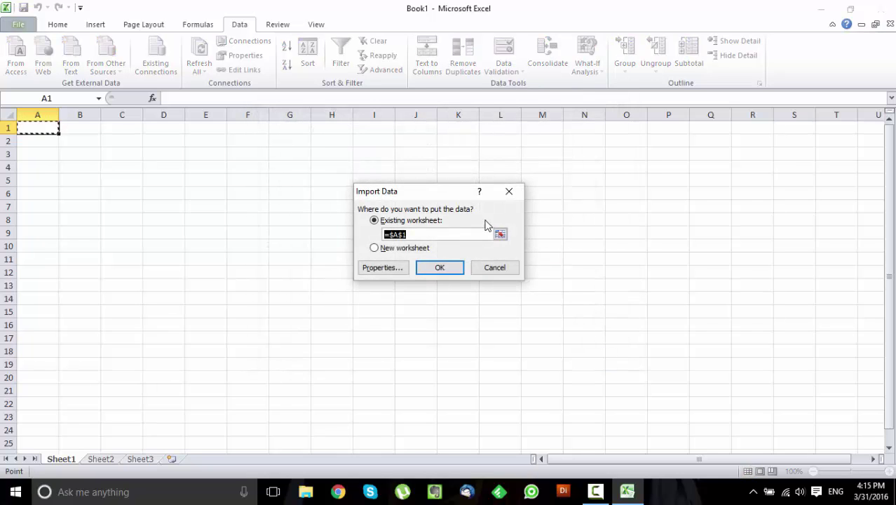
click(439, 269)
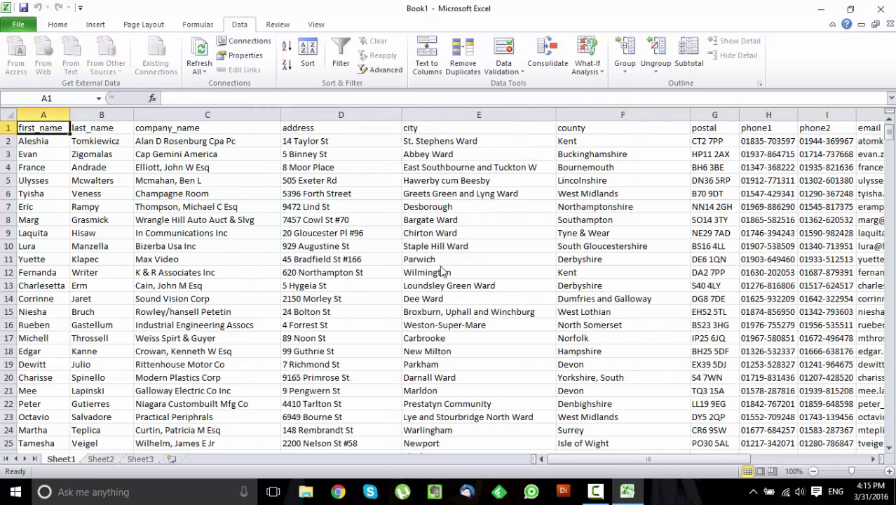
Examine the imported records across the columns from first_name to web and down the first rows
key(Down)
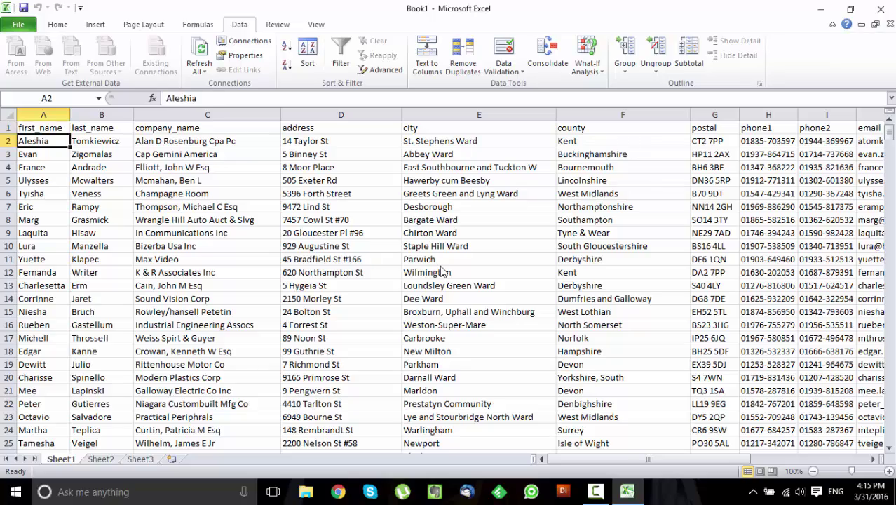
key(Right)
key(Right)
key(Right)
key(Right)
key(Right)
key(Right)
key(Right)
key(Right)
key(Right)
key(Right)
key(Right)
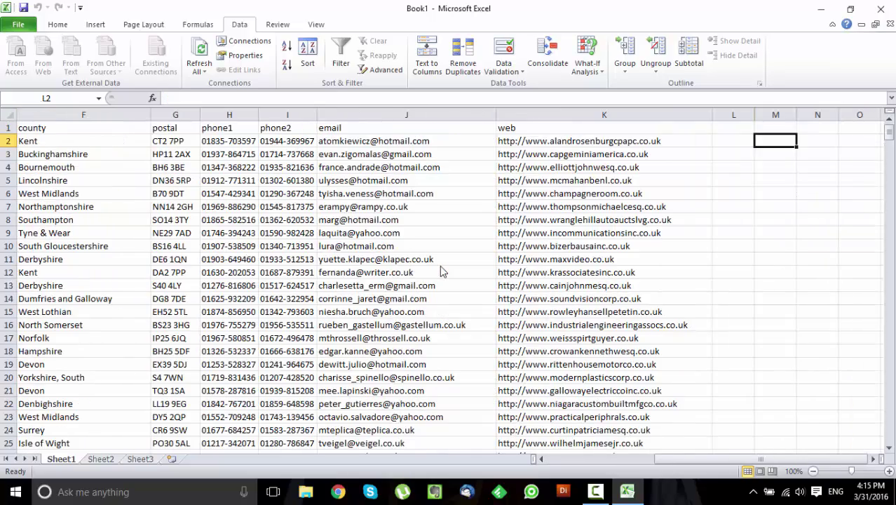
key(Right)
key(Left)
key(Left)
key(Left)
key(Home)
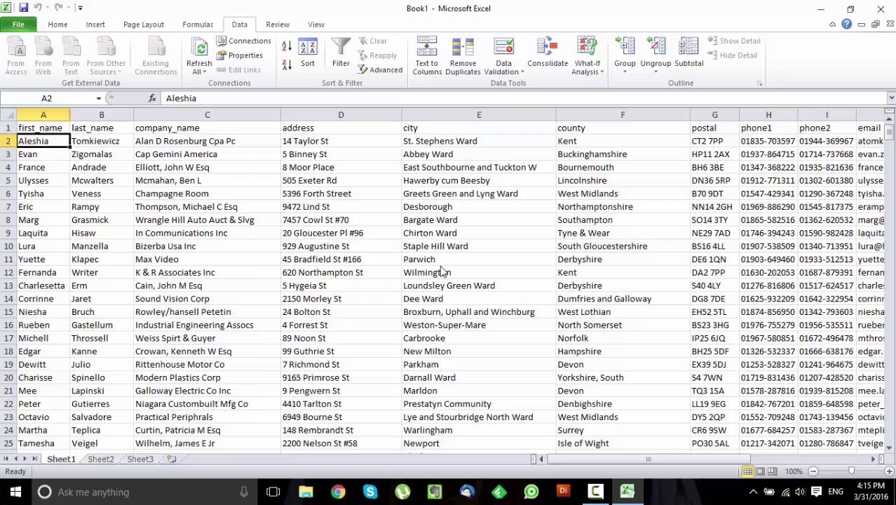
key(Down)
key(Down)
key(Down)
key(Down)
key(Down)
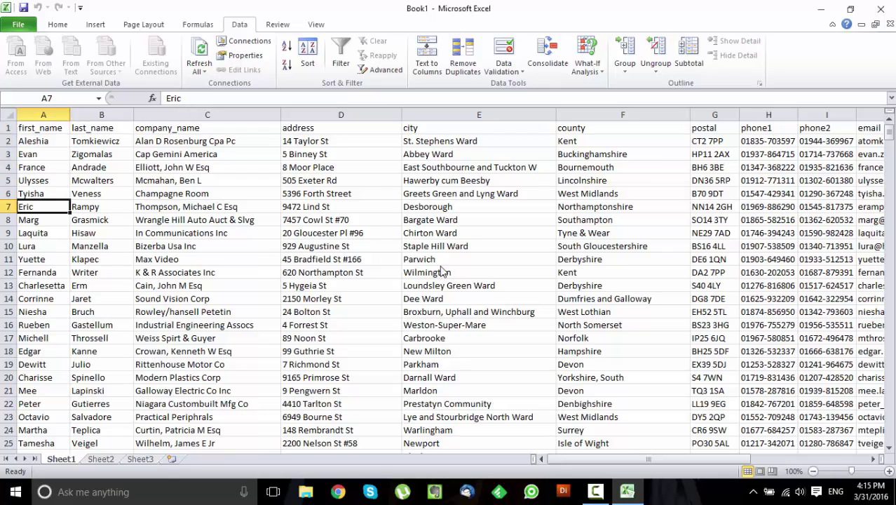
key(Right)
key(Right)
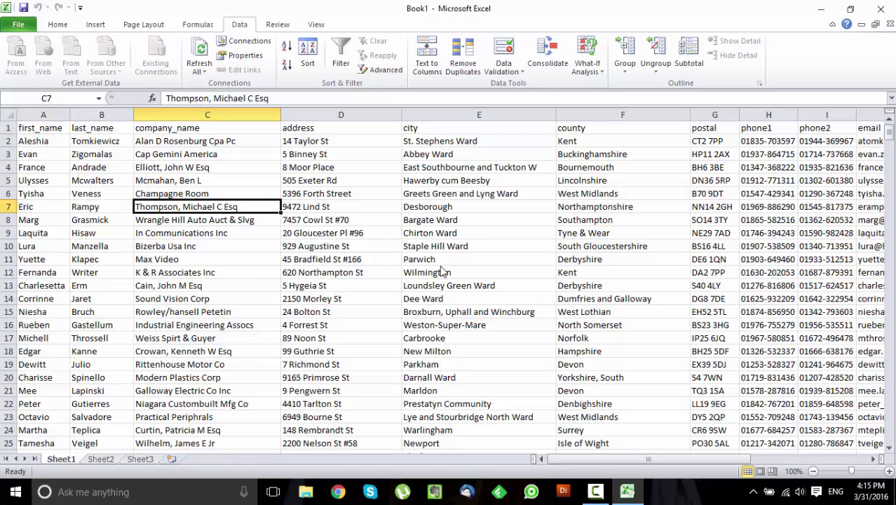
key(Right)
key(Right)
key(Right)
key(Right)
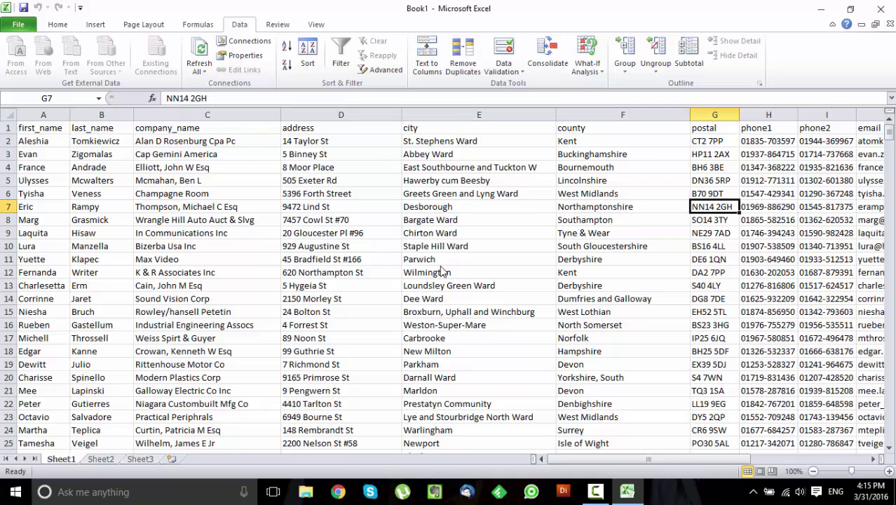
key(Left)
key(Left)
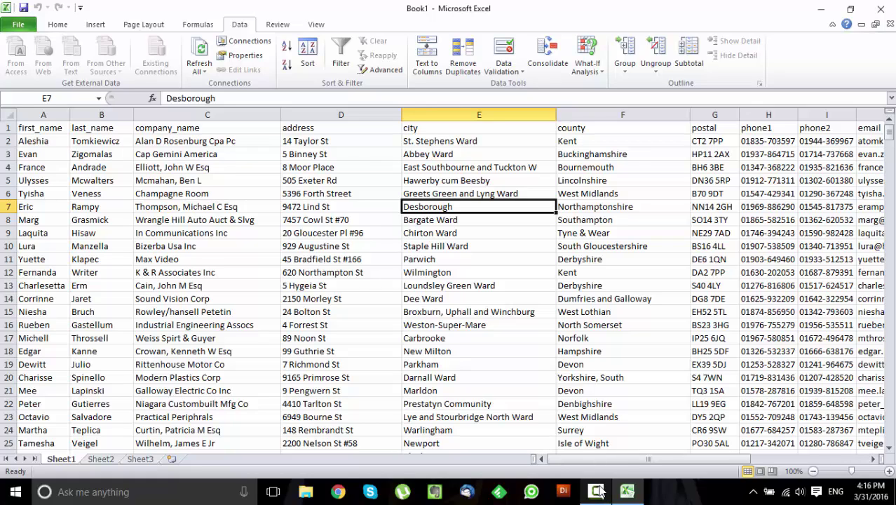
mouse_move(600, 491)
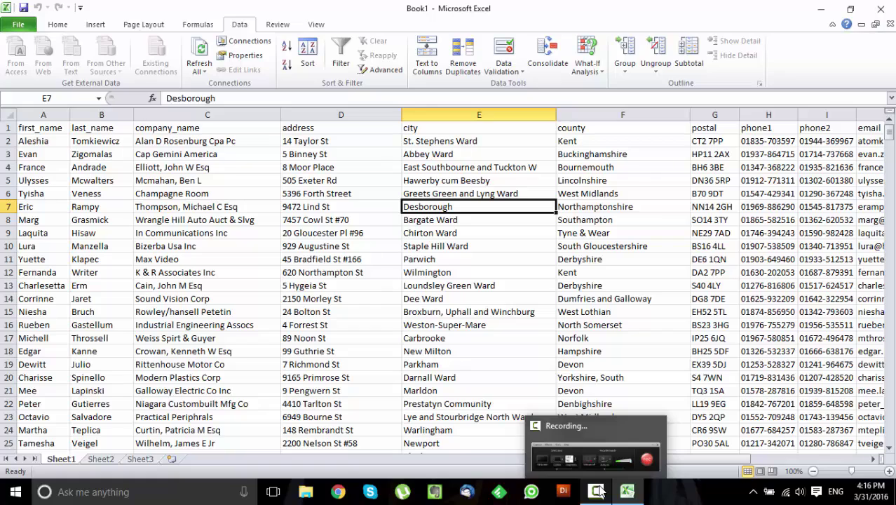
click(522, 315)
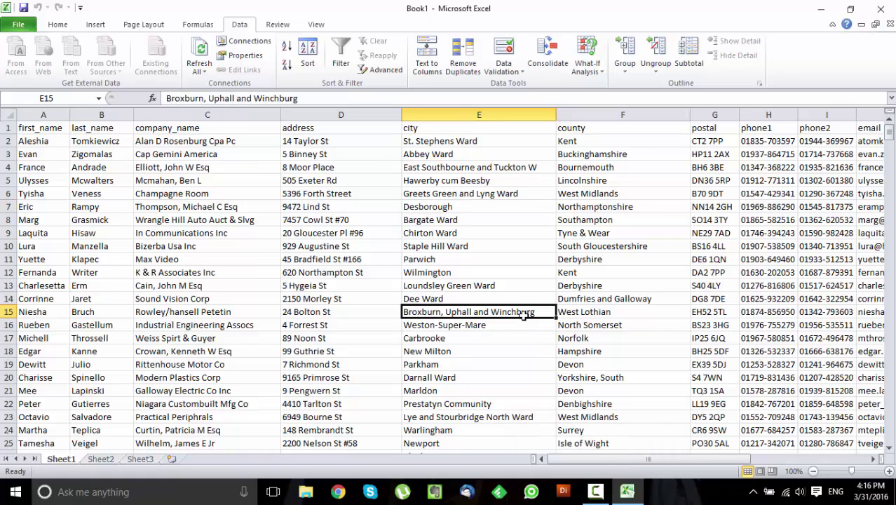